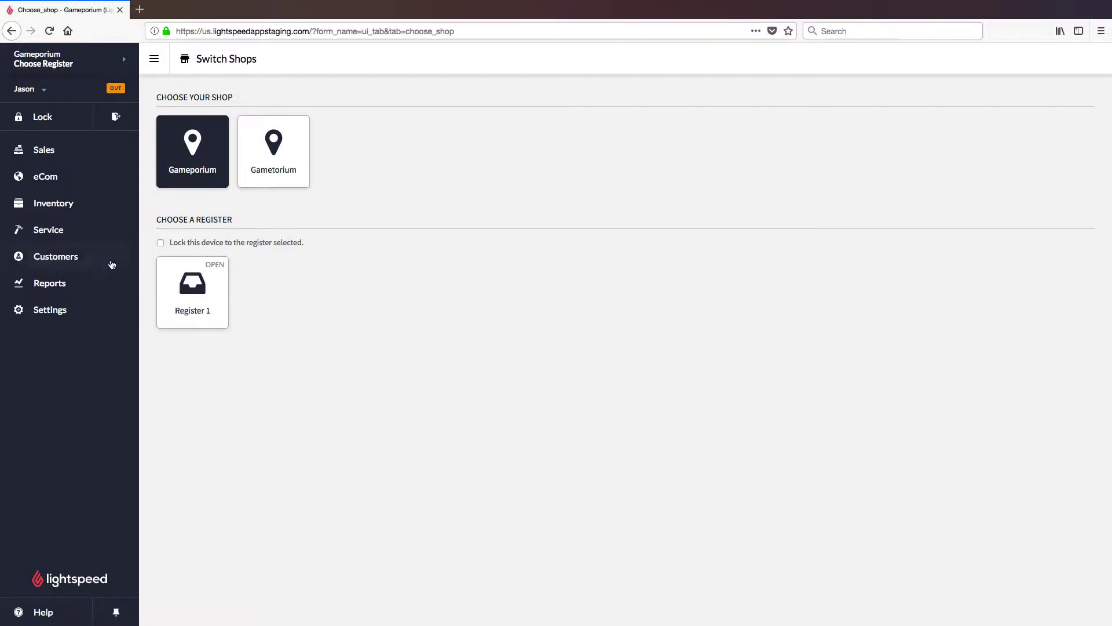
Go to Settings and open Payment Processing to view the active Lightspeed Payments account.
{"action": "left_click", "coordinate": [91, 309]}
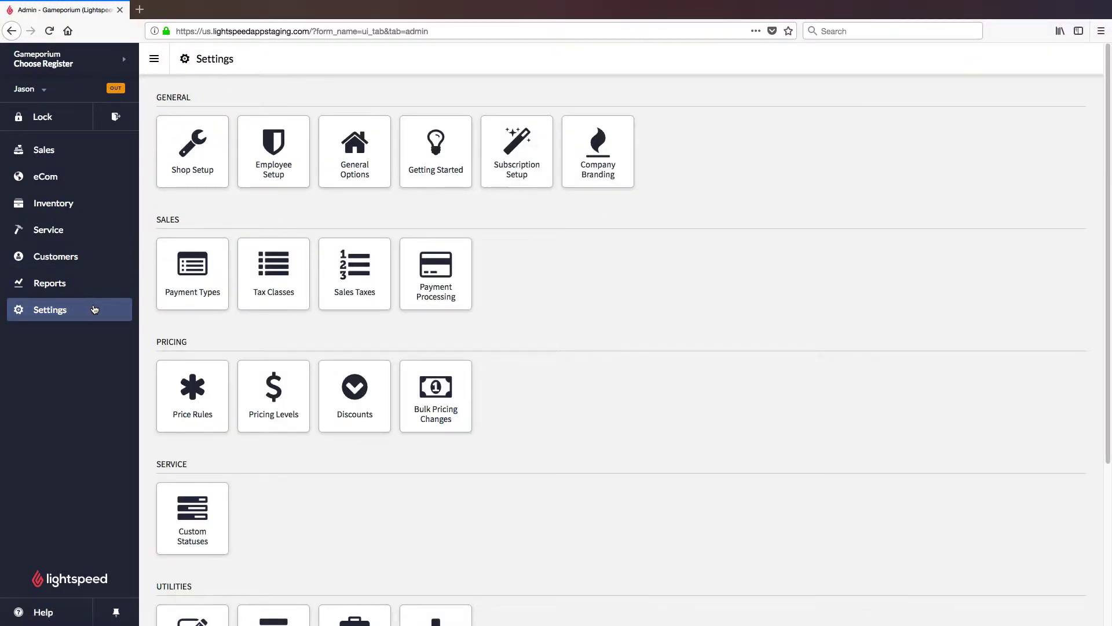
{"action": "left_click", "coordinate": [463, 289]}
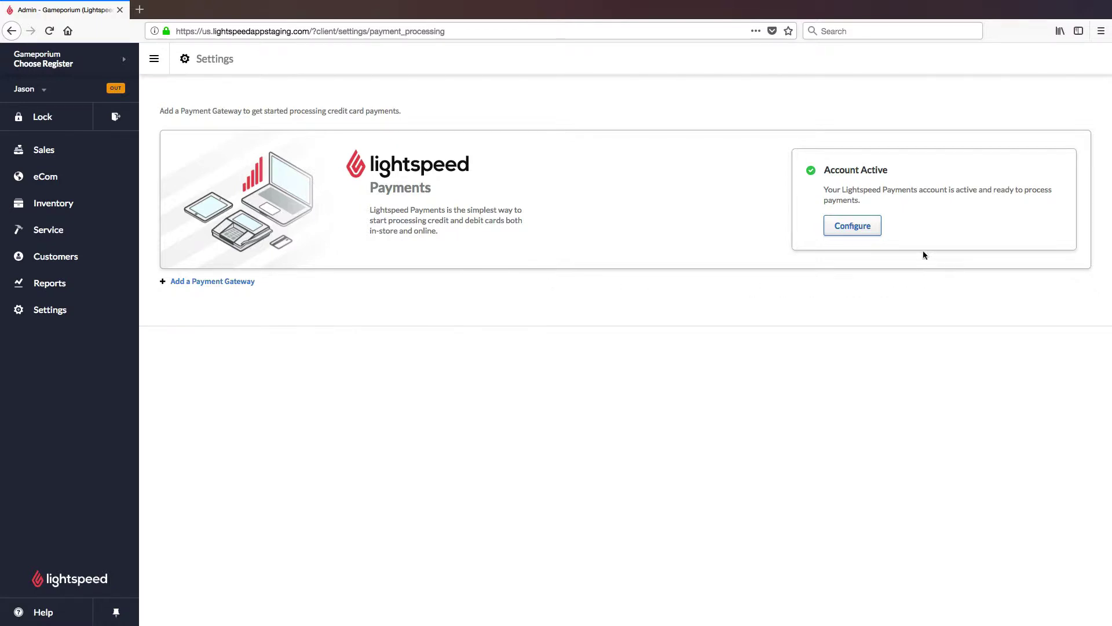
Configure Lightspeed Payments, switching on the Allow Credits and Allow Partial Approvals toggles.
{"action": "left_click", "coordinate": [875, 236]}
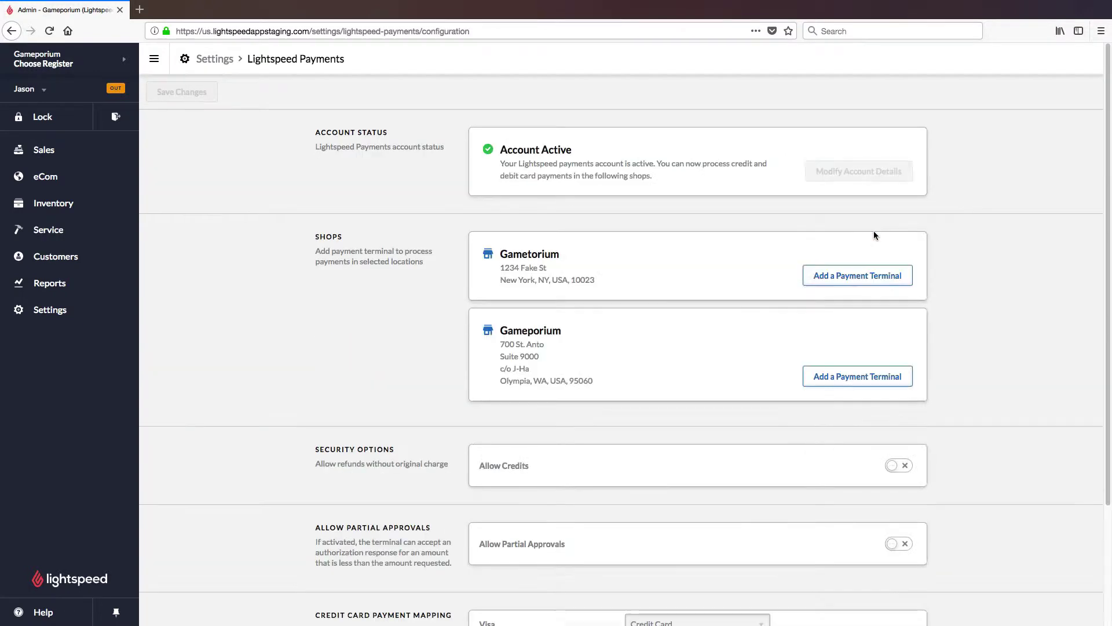
{"action": "scroll", "coordinate": [874, 231], "scroll_direction": "down", "scroll_amount": 3}
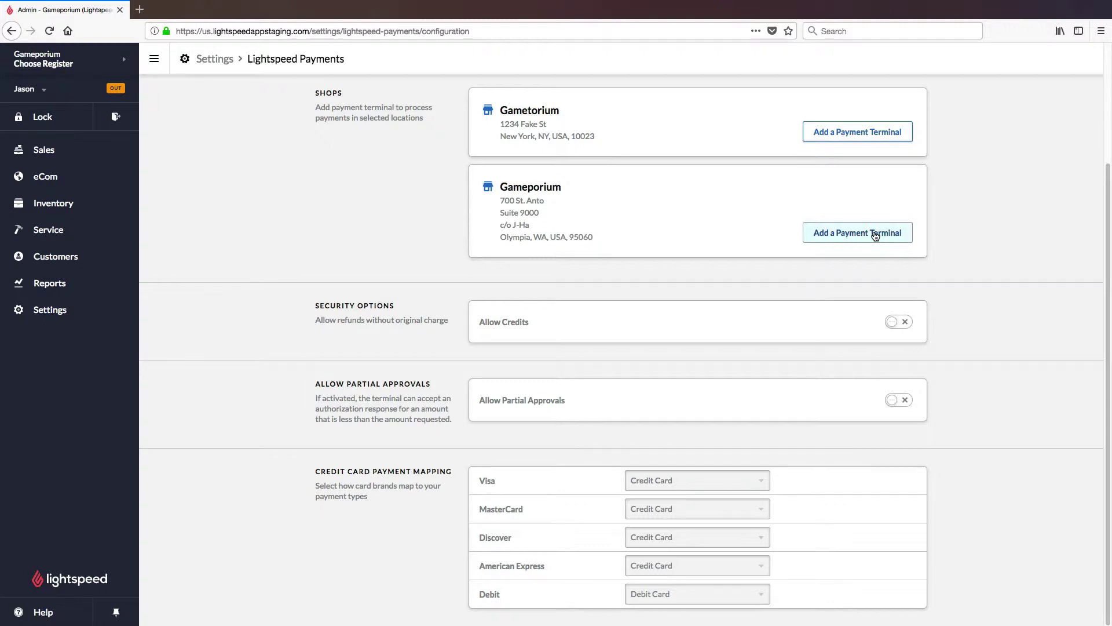
{"action": "left_click", "coordinate": [896, 326]}
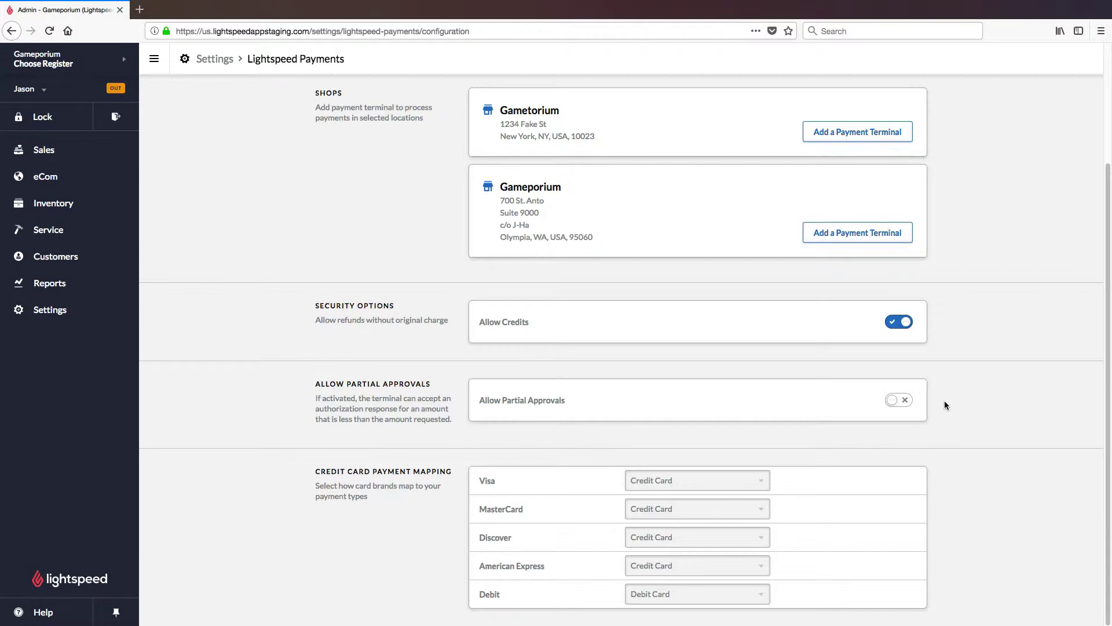
{"action": "left_click", "coordinate": [905, 403]}
Add a payment terminal named Terminal to Gameporium with its activation code, listed as ID 7681.
{"action": "scroll", "coordinate": [947, 403], "scroll_direction": "up", "scroll_amount": 5}
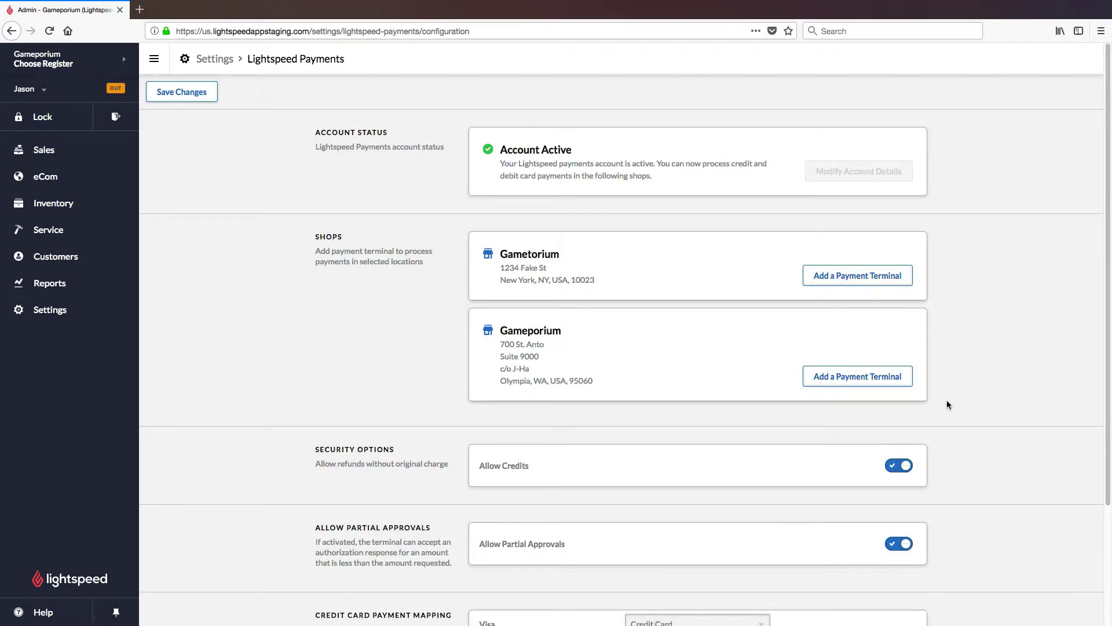
{"action": "left_click", "coordinate": [905, 384]}
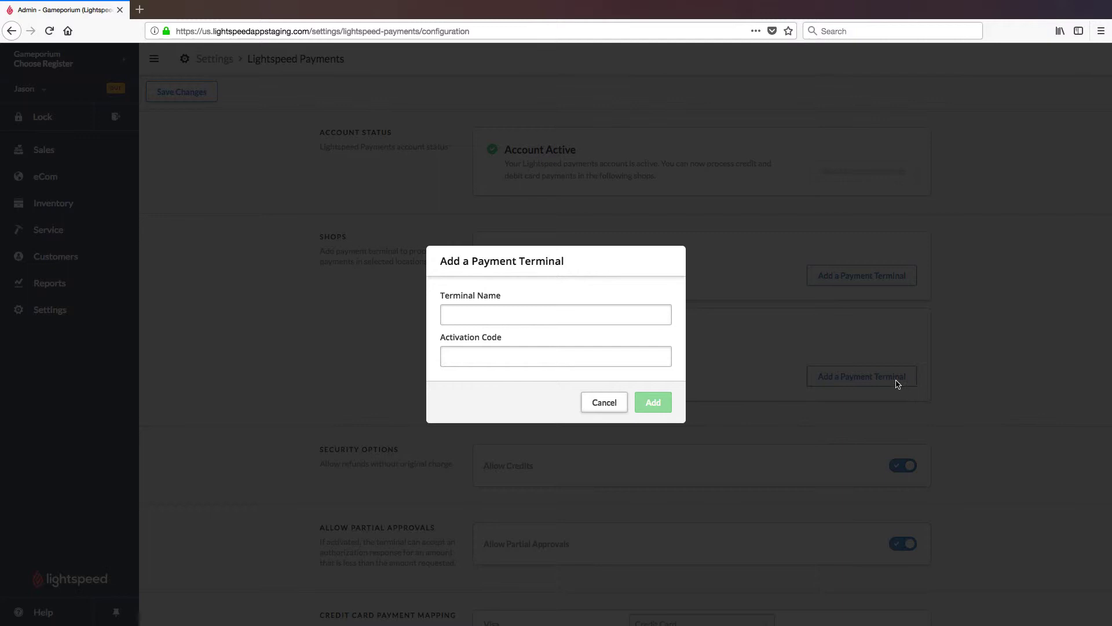
{"action": "left_click", "coordinate": [670, 319]}
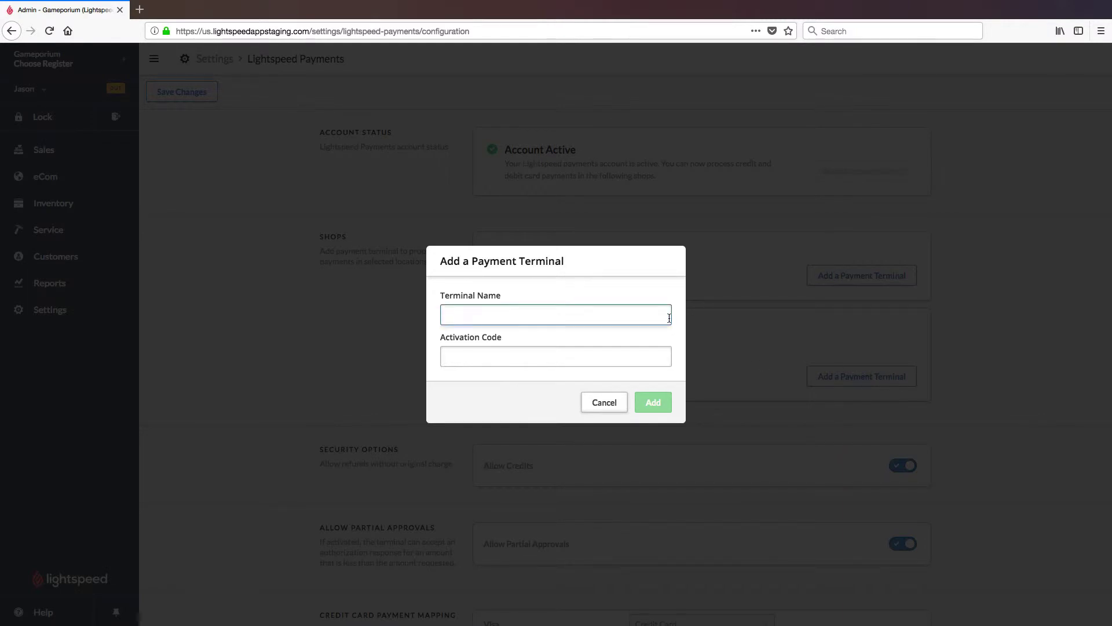
{"action": "type", "text": "Terminal"}
{"action": "left_click", "coordinate": [449, 356]}
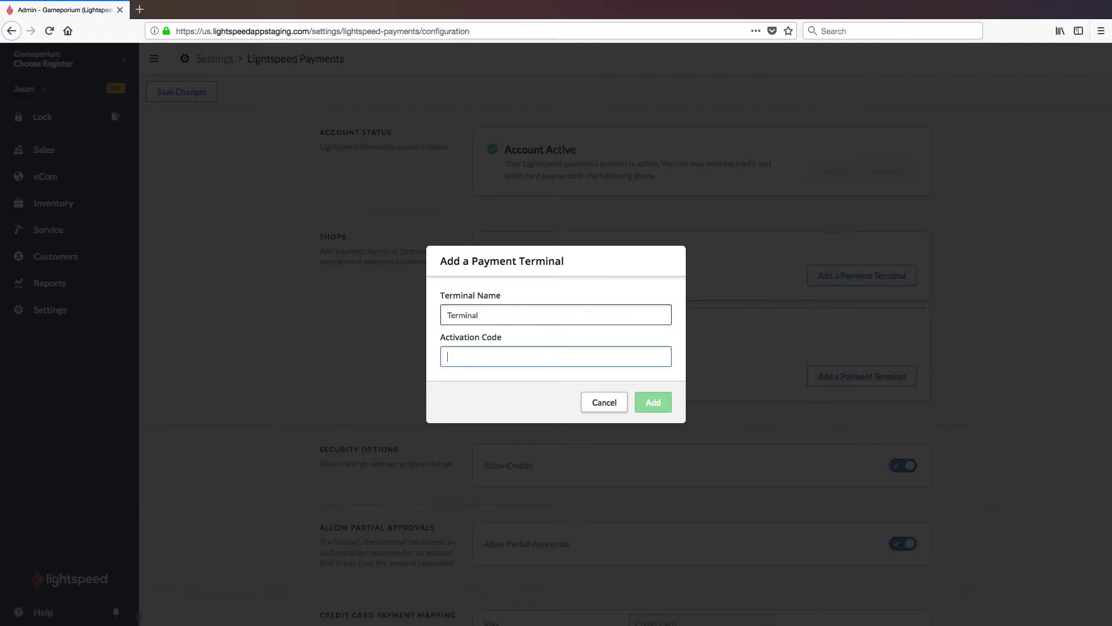
{"action": "type", "text": "tmz"}
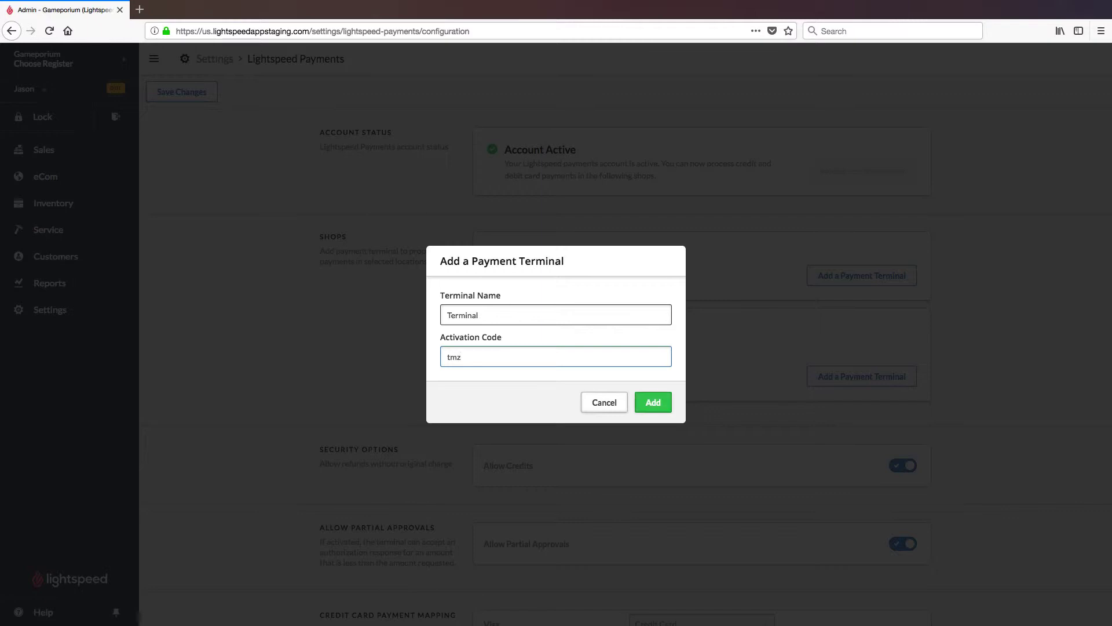
{"action": "type", "text": "21b2"}
{"action": "key", "text": "Return"}
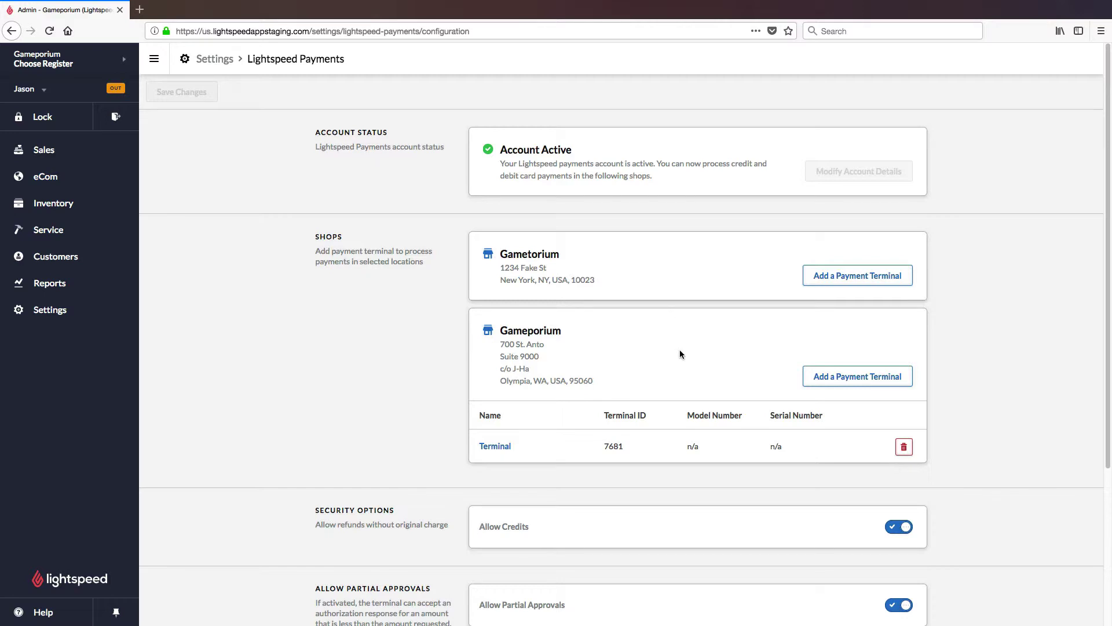
Start a new sale and add an untaxed $10 miscellaneous charge described 'test'.
{"action": "left_click", "coordinate": [46, 153]}
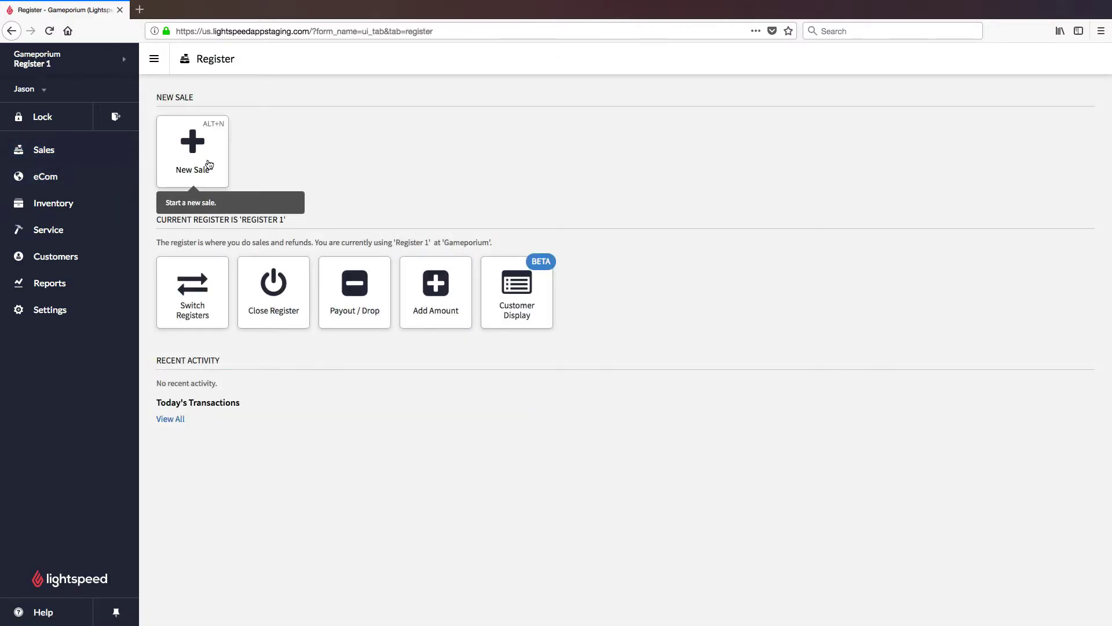
{"action": "left_click", "coordinate": [209, 164]}
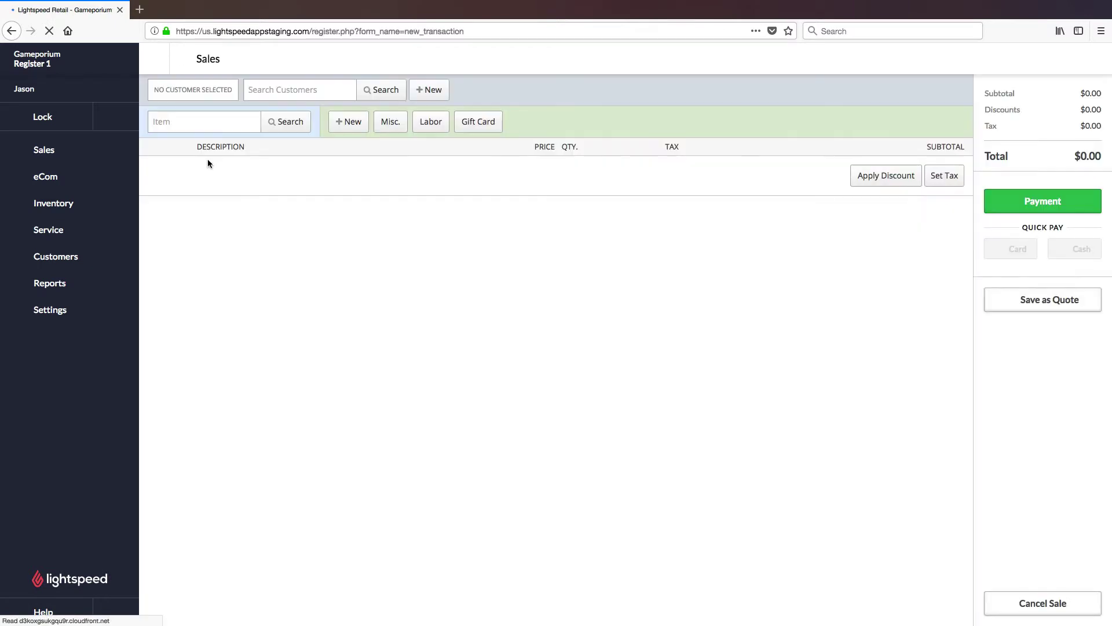
{"action": "left_click", "coordinate": [390, 122]}
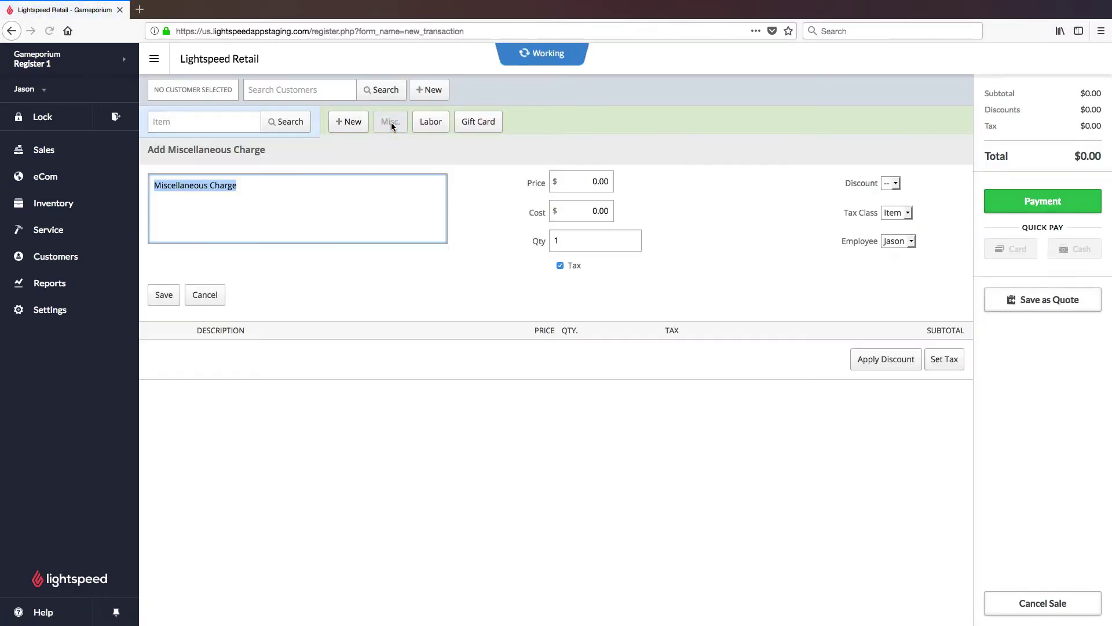
{"action": "type", "text": "test"}
{"action": "key", "text": "Tab"}
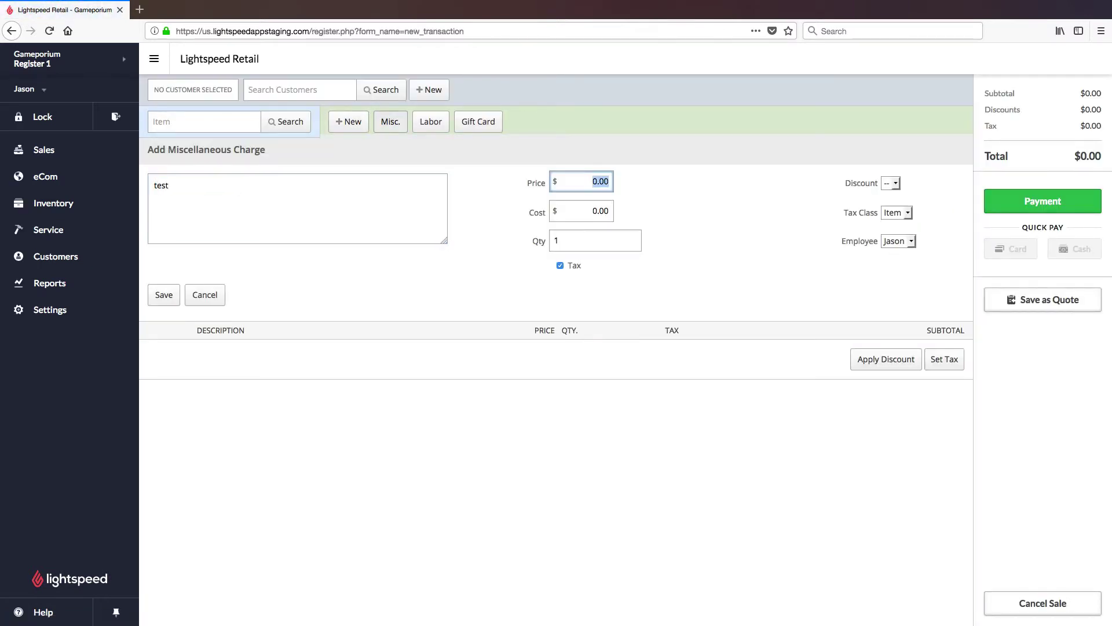
{"action": "type", "text": "10"}
{"action": "left_click", "coordinate": [560, 265]}
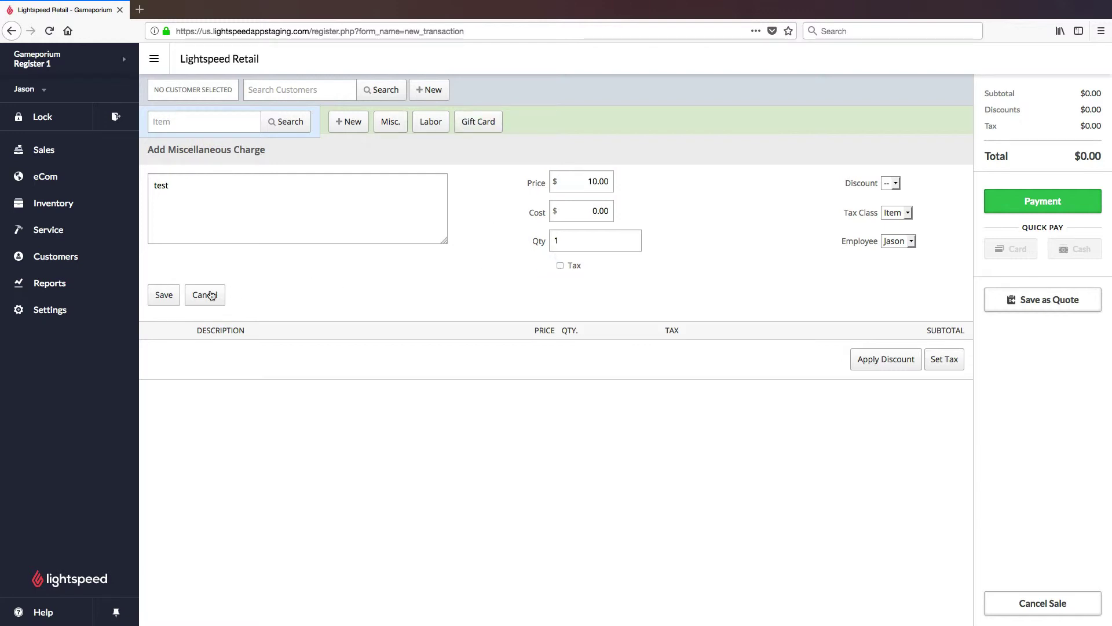
{"action": "left_click", "coordinate": [165, 295]}
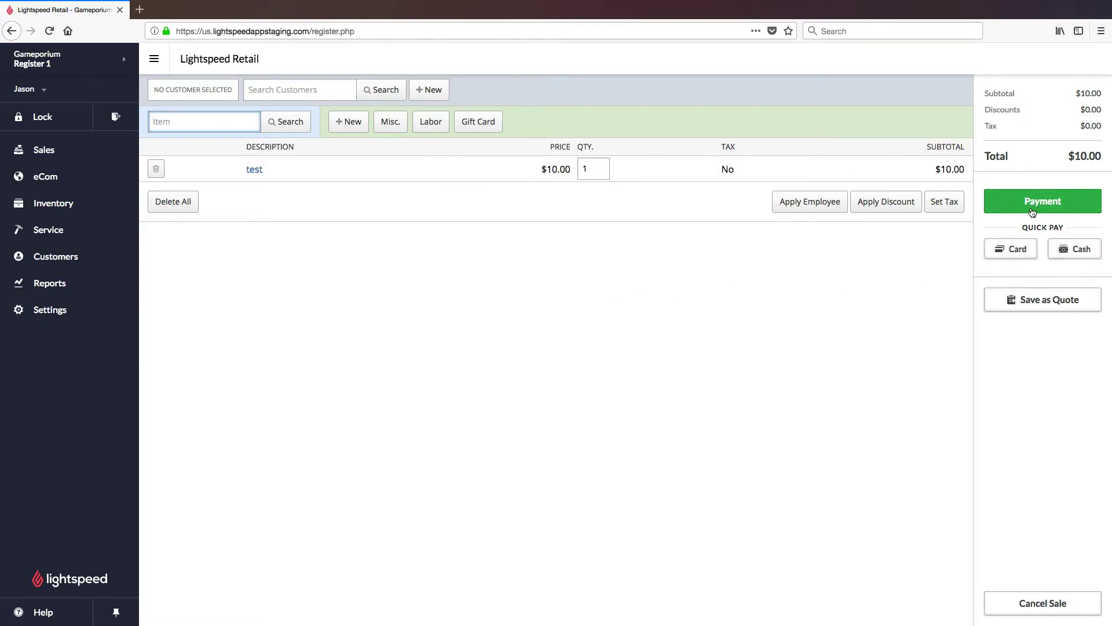
Pay the $10.00 sale by card, sending the payment to the terminal named Terminal.
{"action": "left_click", "coordinate": [1017, 249]}
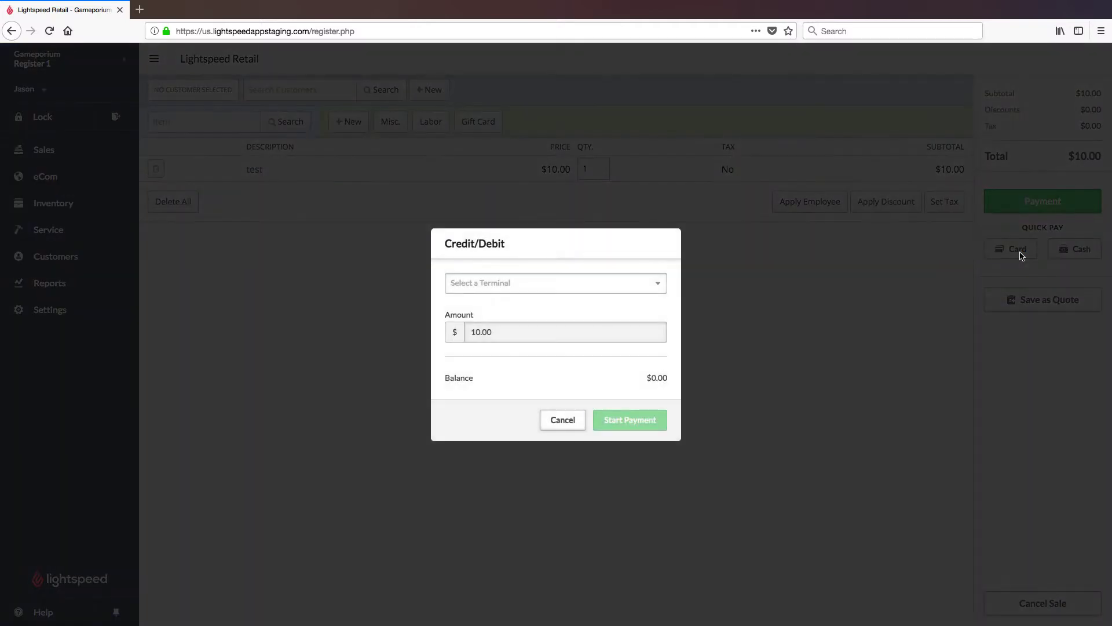
{"action": "left_click", "coordinate": [662, 289]}
{"action": "left_click", "coordinate": [647, 304]}
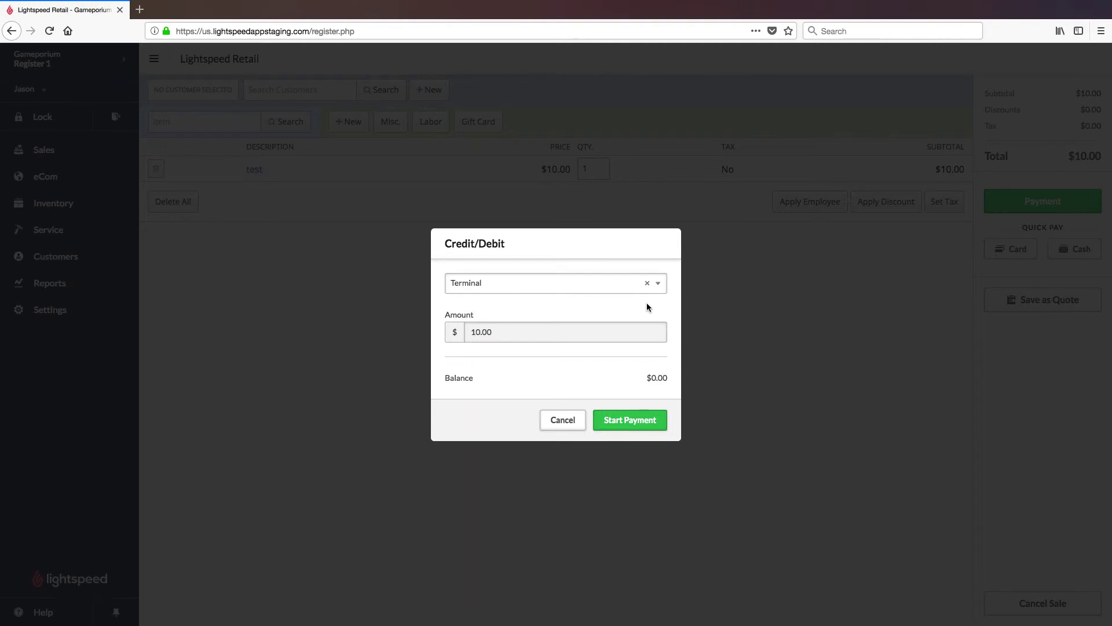
{"action": "left_click", "coordinate": [656, 423]}
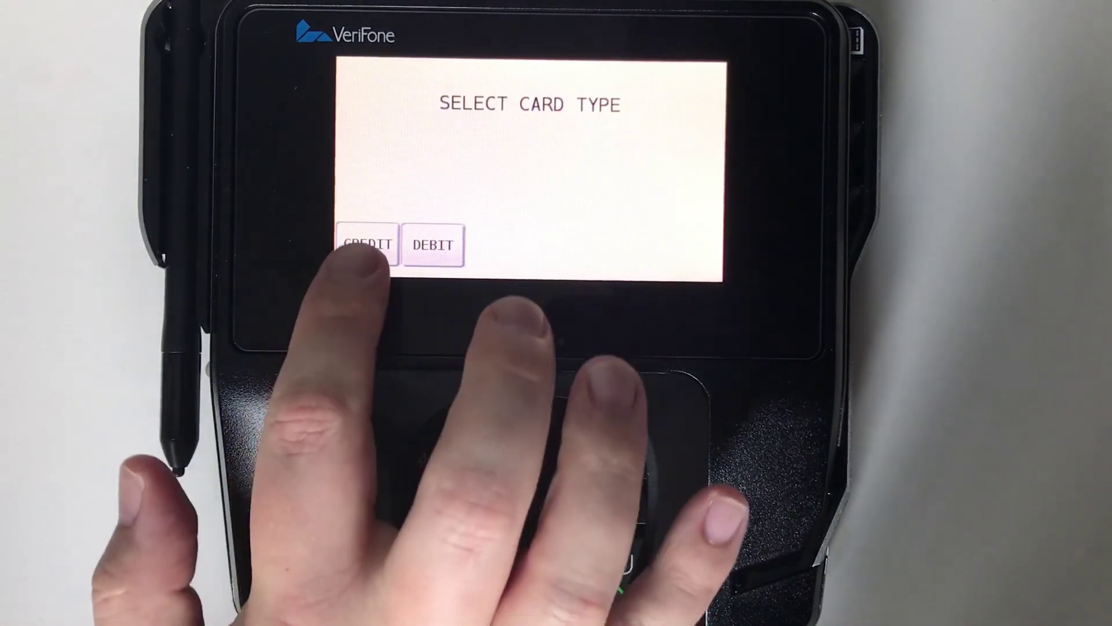
On the Verifone, choose CREDIT, confirm $10.00, then sign and accept the signature.
{"action": "left_click", "coordinate": [368, 244]}
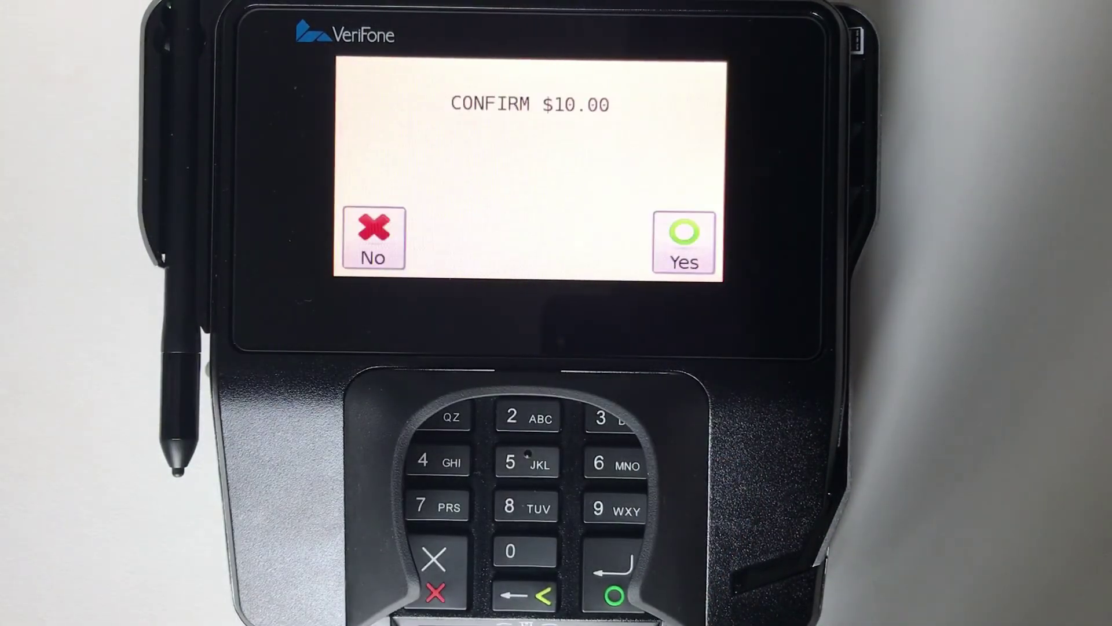
{"action": "key", "text": "Return"}
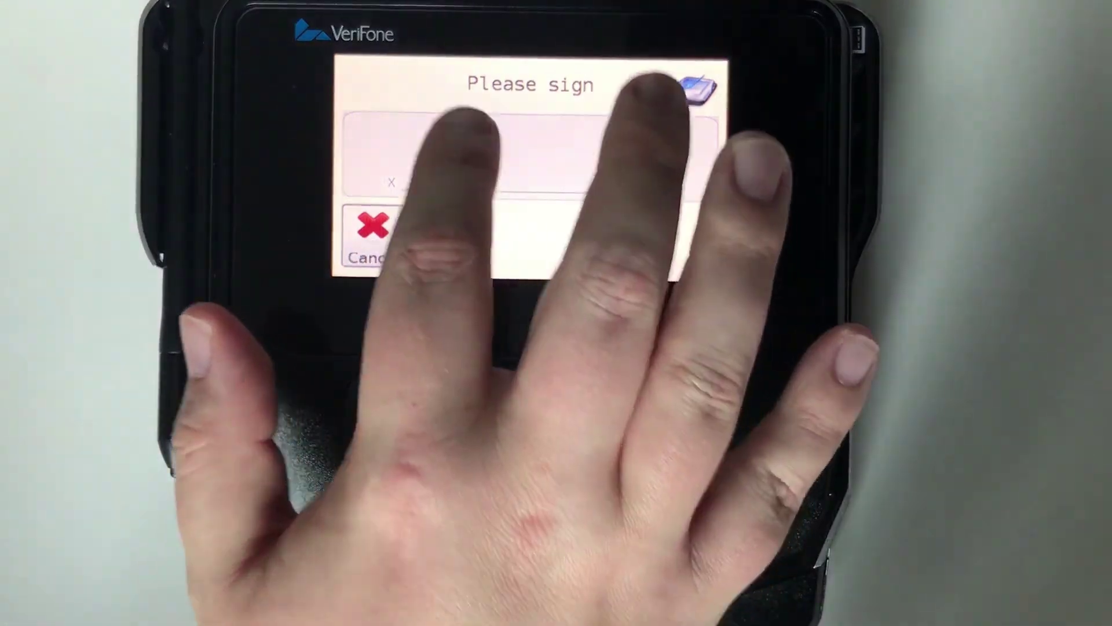
{"action": "mouse_move", "coordinate": [429, 130]}
{"action": "left_mouse_down"}
{"action": "mouse_move", "coordinate": [510, 168]}
{"action": "mouse_move", "coordinate": [706, 171]}
{"action": "left_mouse_up"}
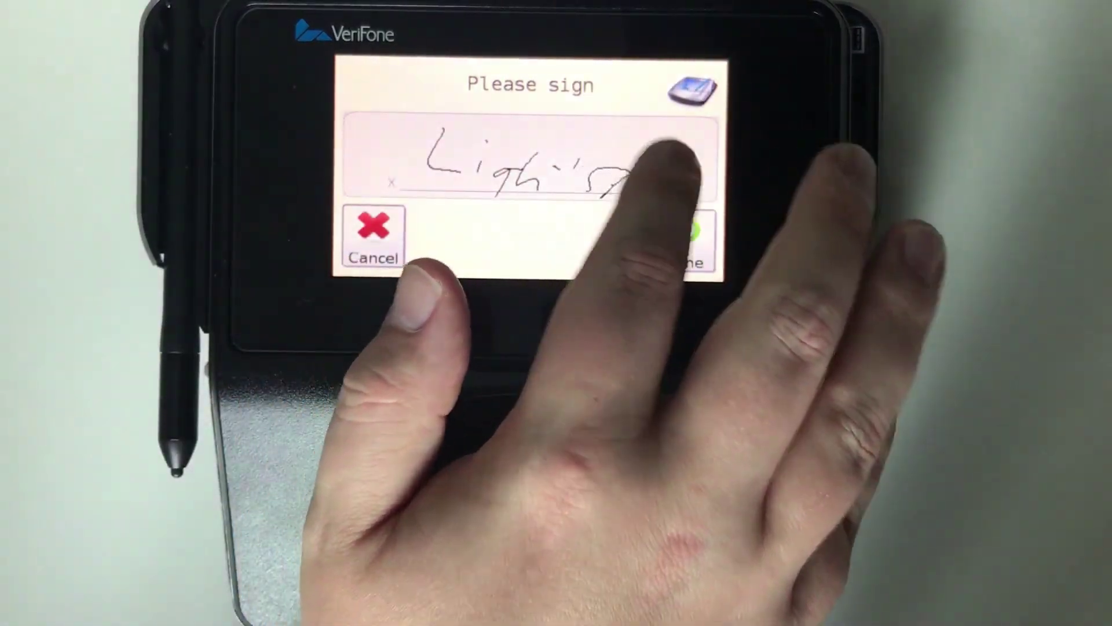
{"action": "left_click", "coordinate": [693, 241]}
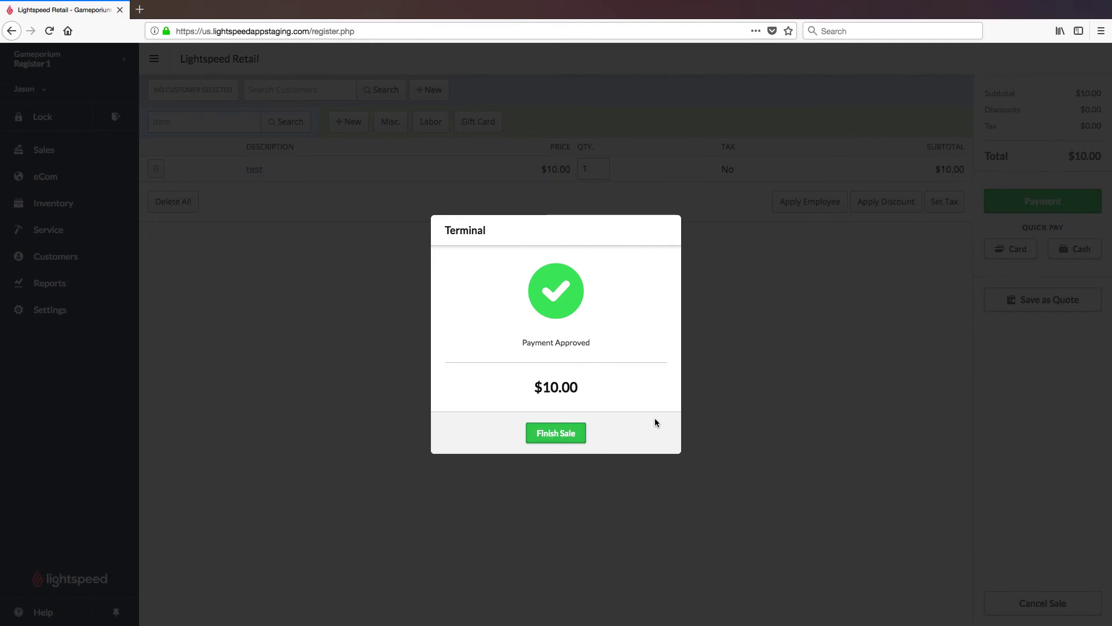
Choose Finish Sale in the Payment Approved dialog for the $10.00 sale.
{"action": "left_click", "coordinate": [574, 432]}
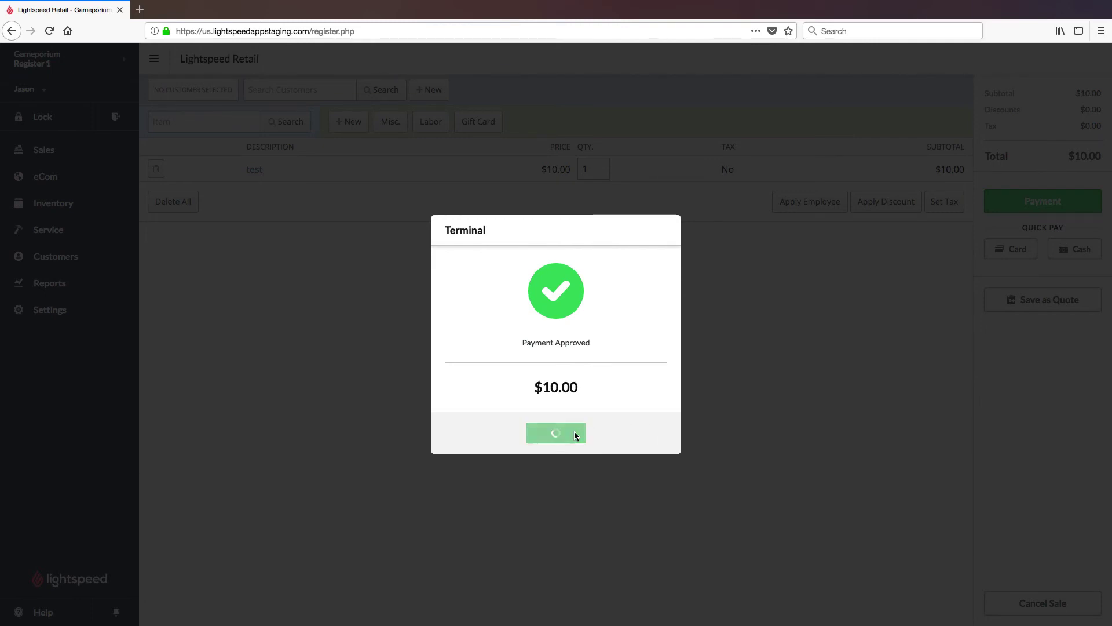